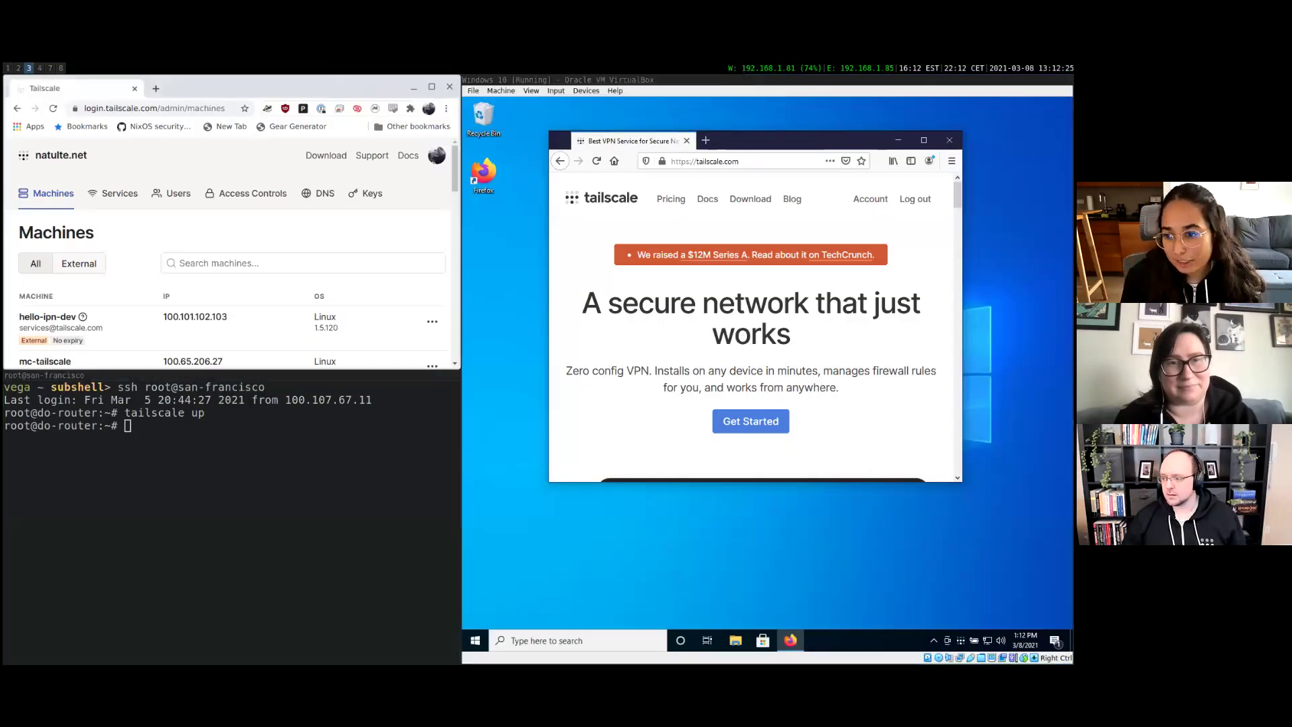
# - Scroll the Machines list to show amsterdam (exit node), acrux, atlas and gacrux
pyautogui.click(102, 542)
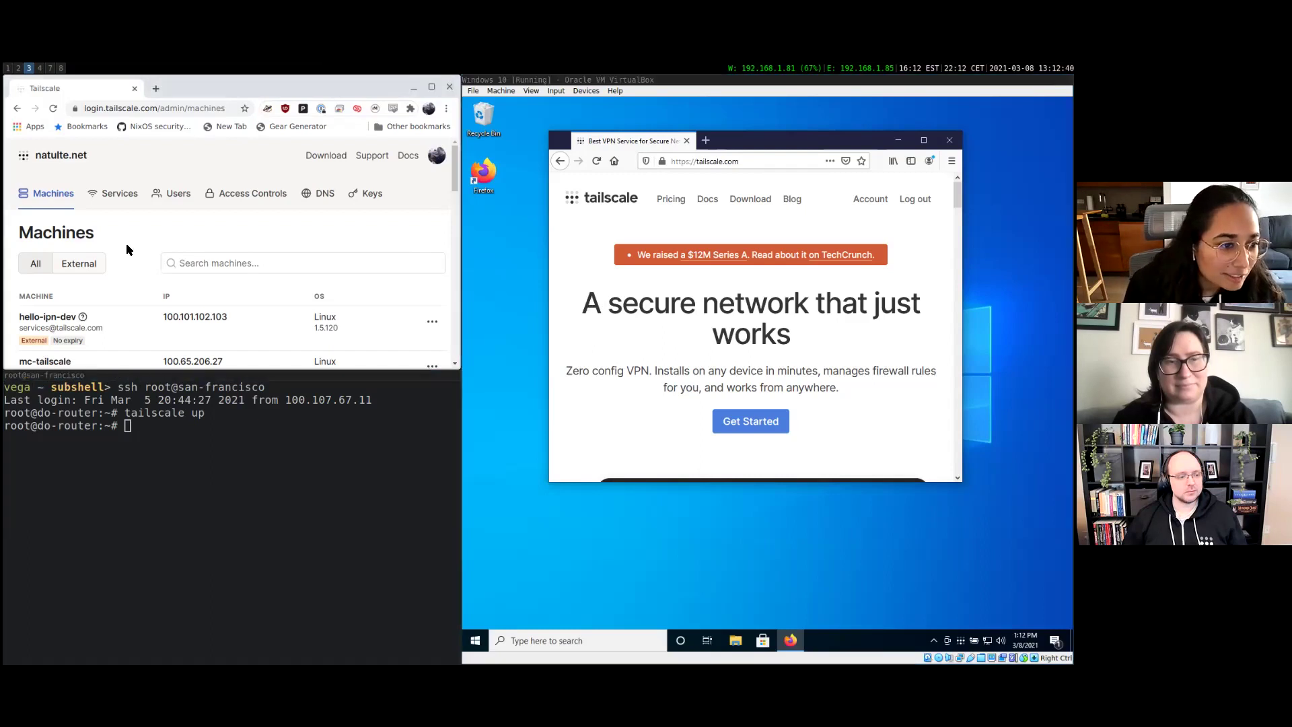
pyautogui.scroll(-2, 132, 246)
pyautogui.scroll(2, 108, 263)
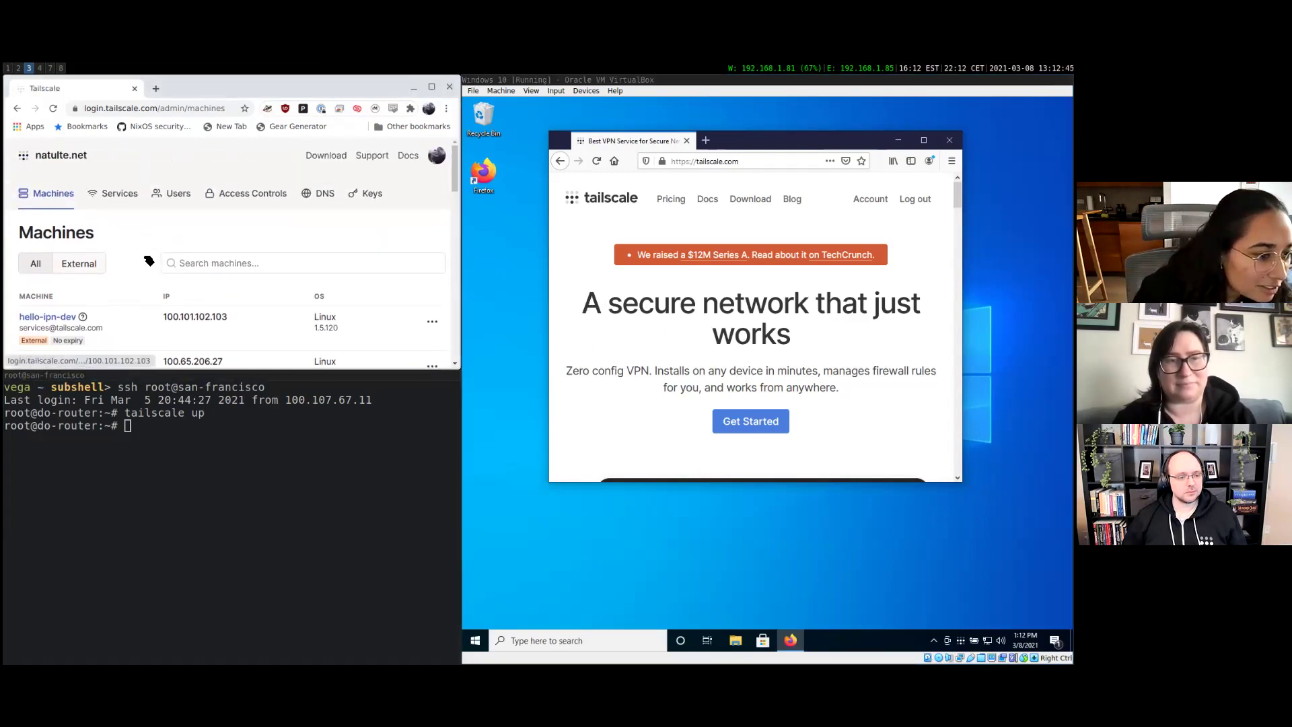
pyautogui.scroll(-3, 98, 268)
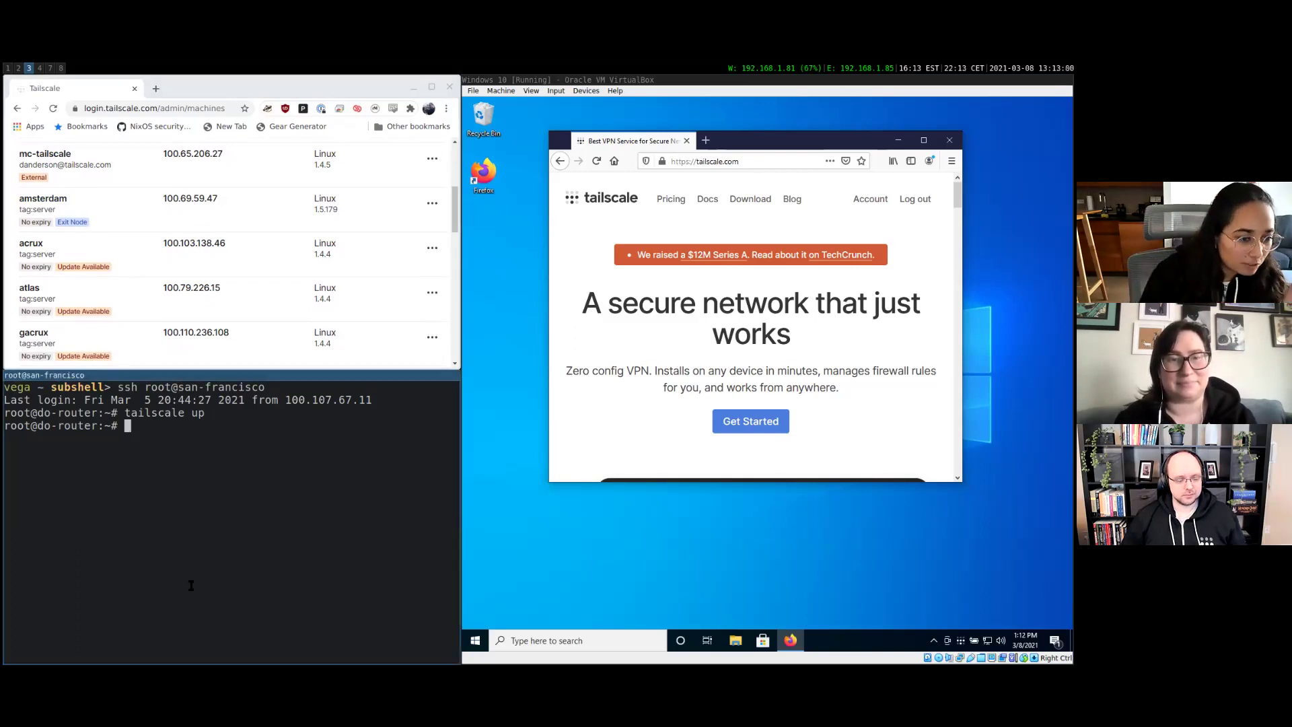
# - Clear the terminal, exit the session, and reconnect with ssh root@san-francisco
pyautogui.hotkey('ctrl', 'l')
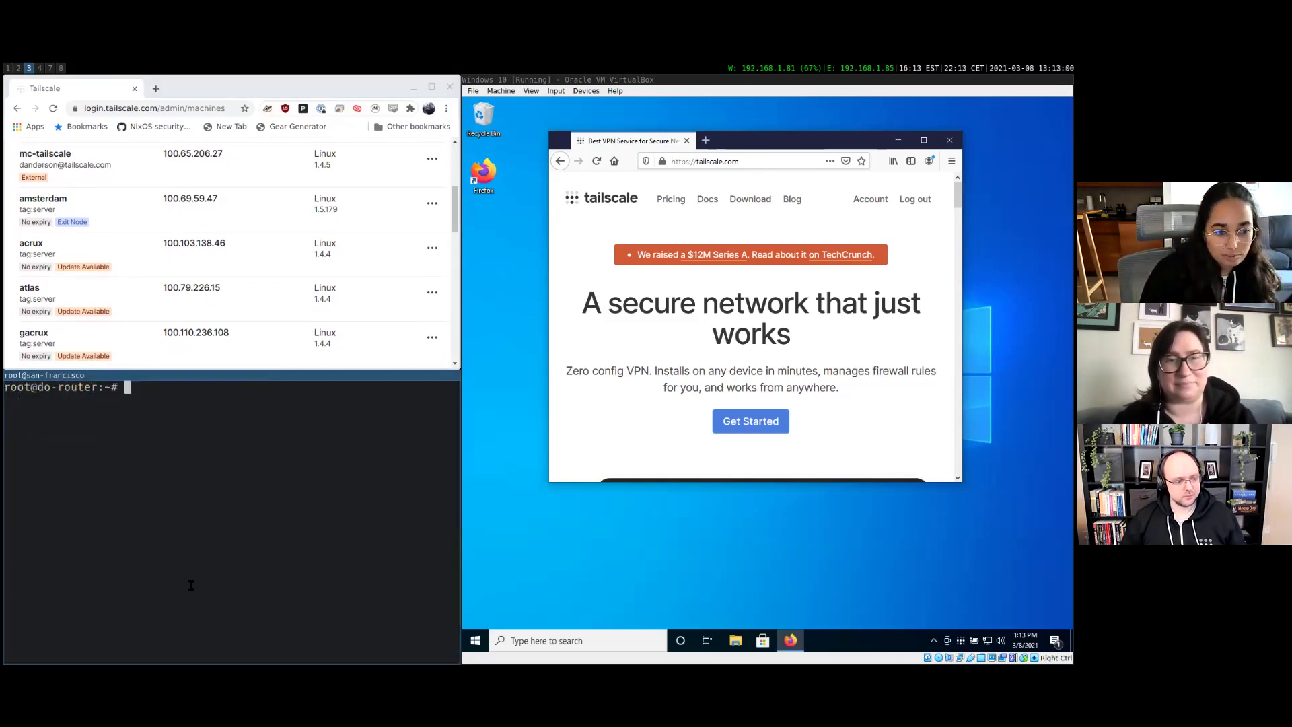
pyautogui.hotkey('ctrl', 'd')
pyautogui.press('Up')
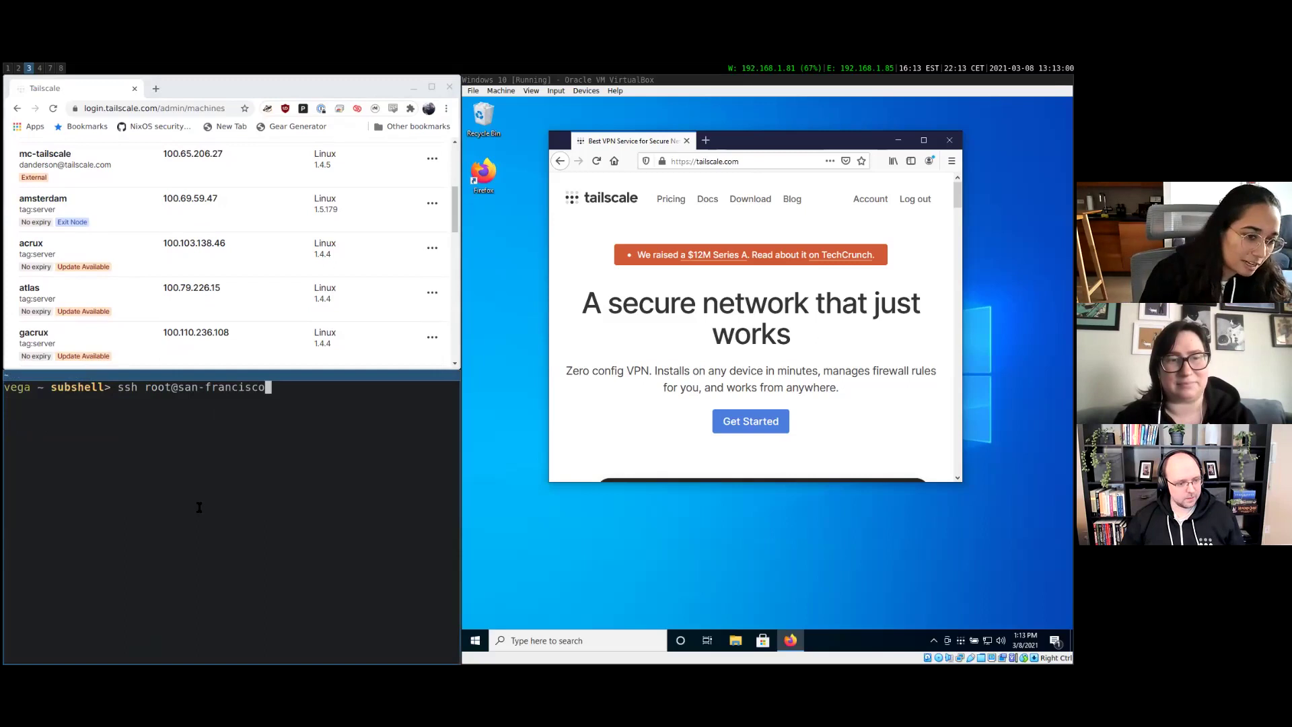
pyautogui.press('Return')
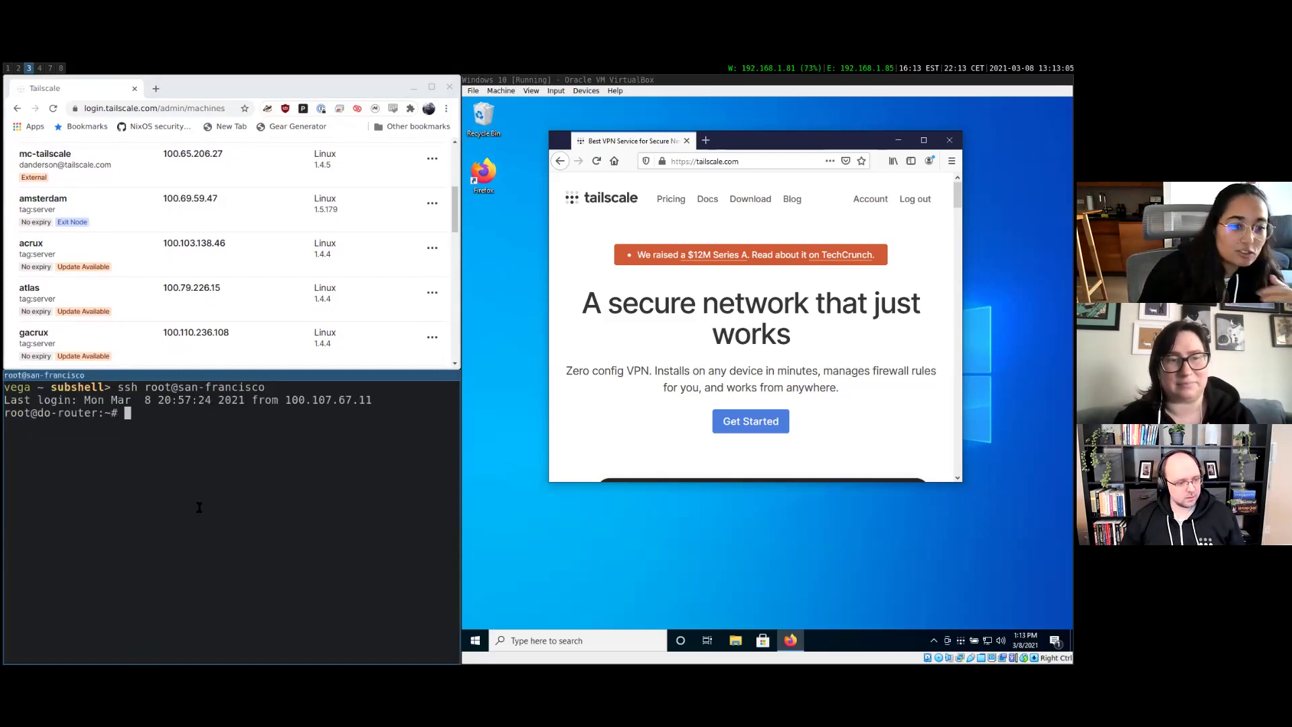
# - Run tailscale up --advertise-exit-node on san-francisco
pyautogui.write('tailscale ')
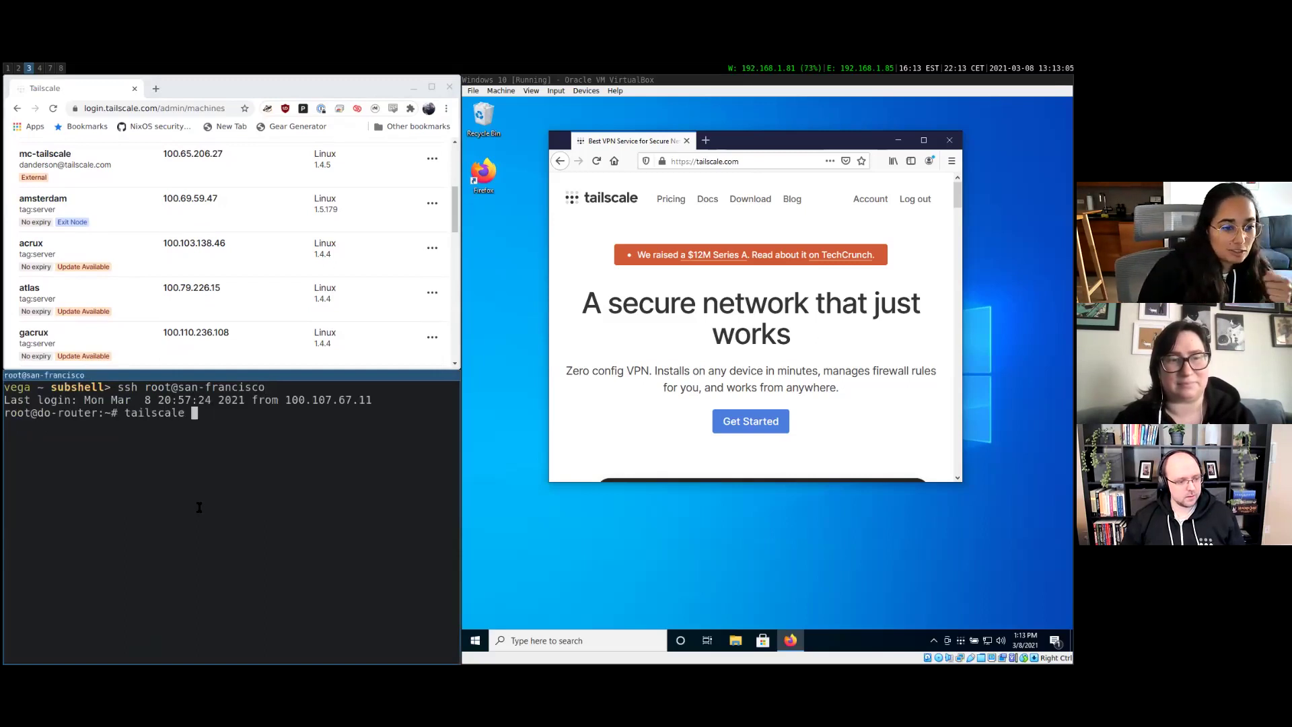
pyautogui.write('up --advertise-e')
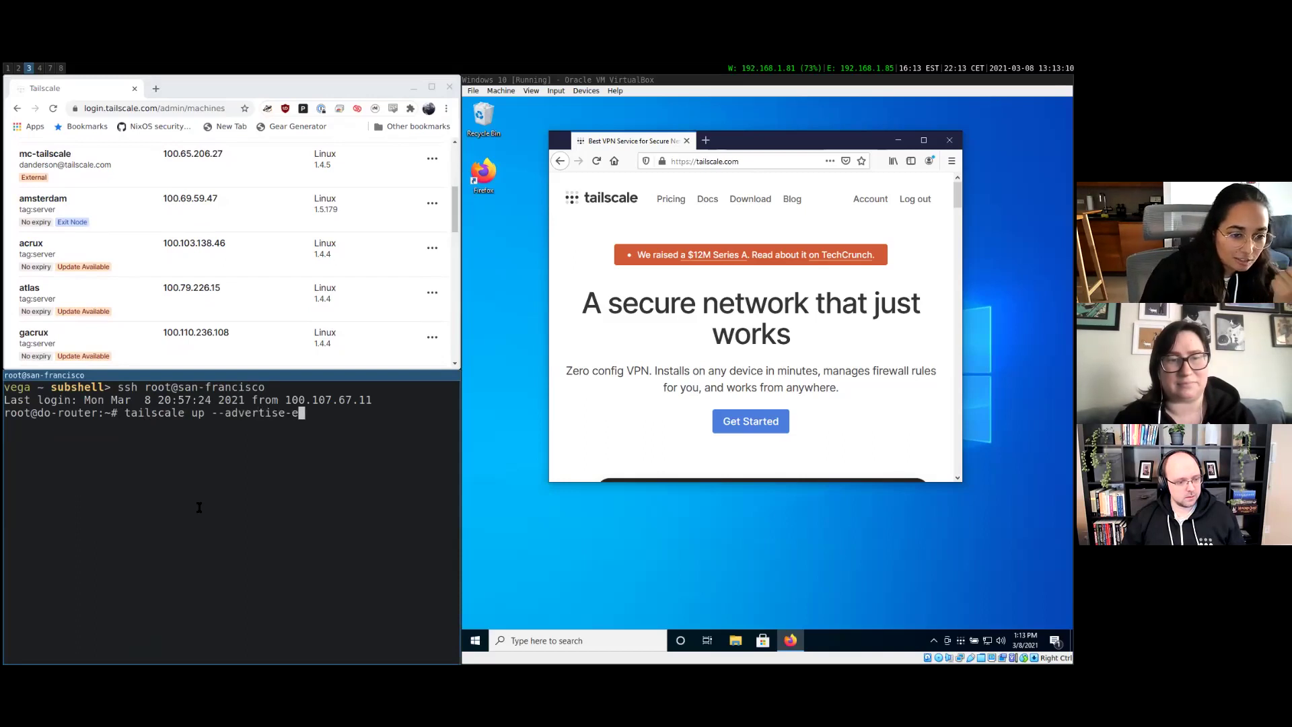
pyautogui.write('xit-node')
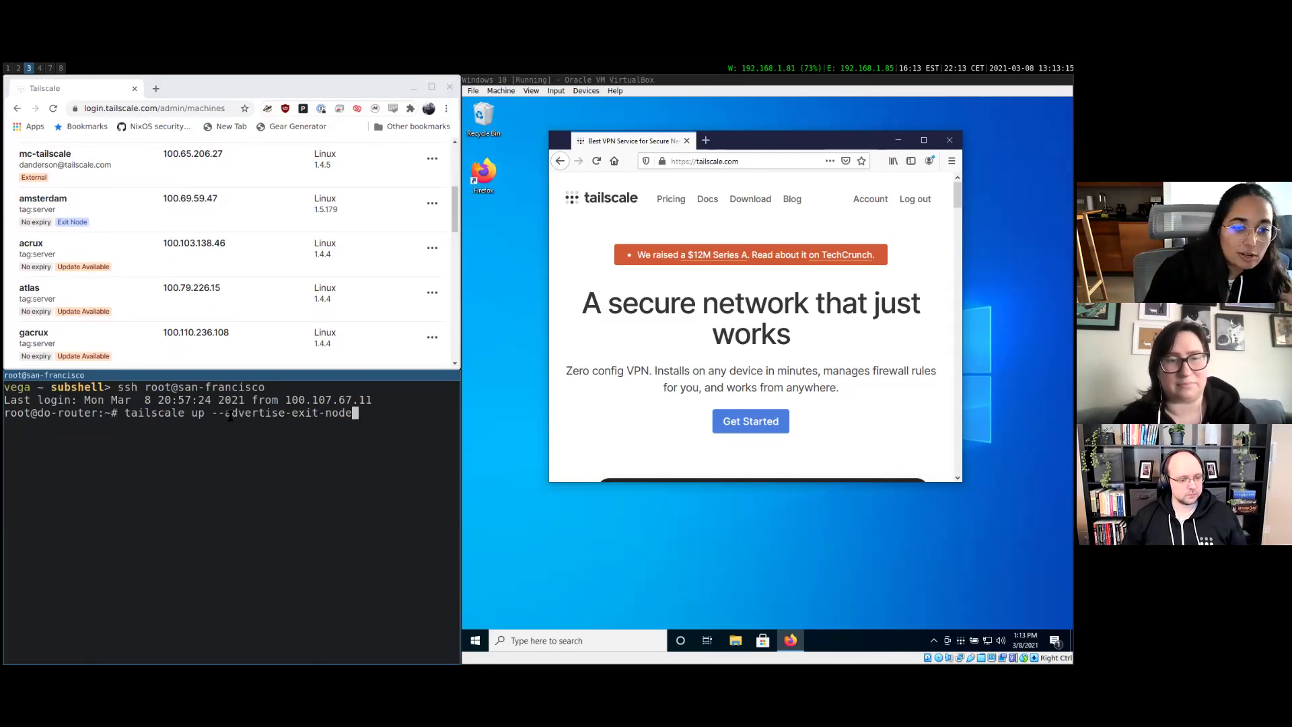
pyautogui.press('Return')
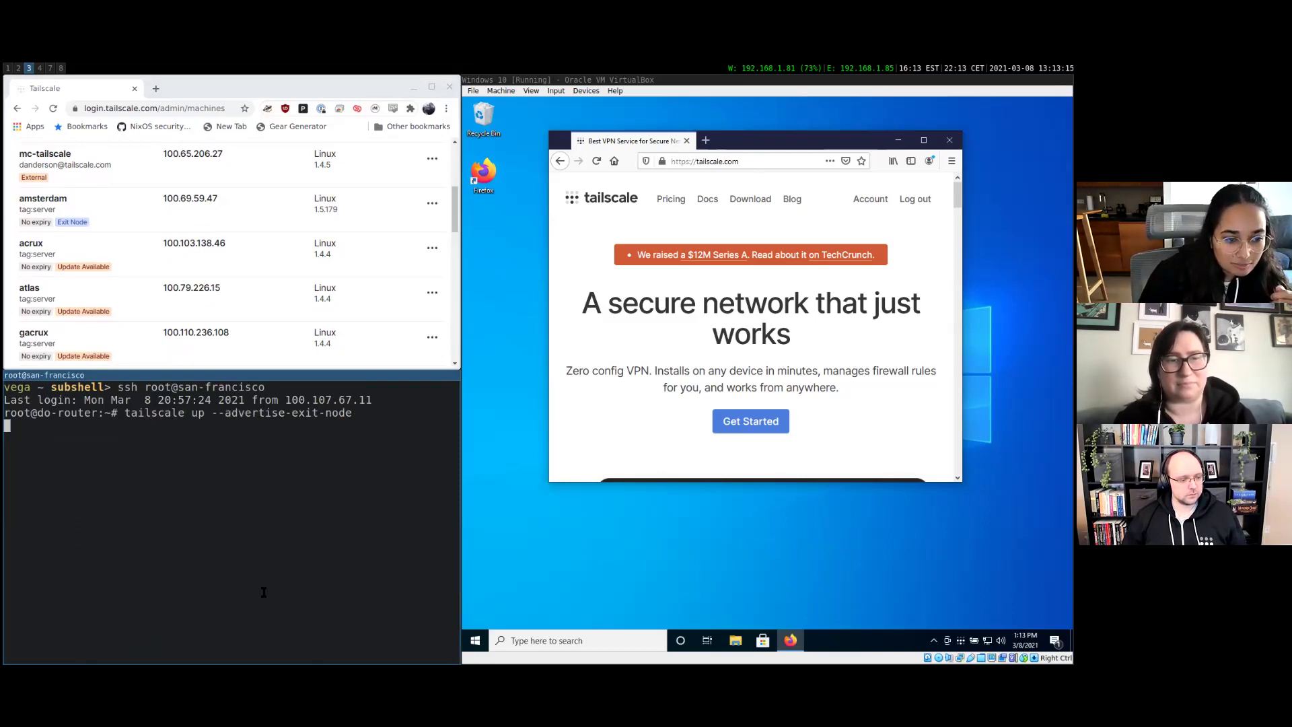
pyautogui.press('super+Up')
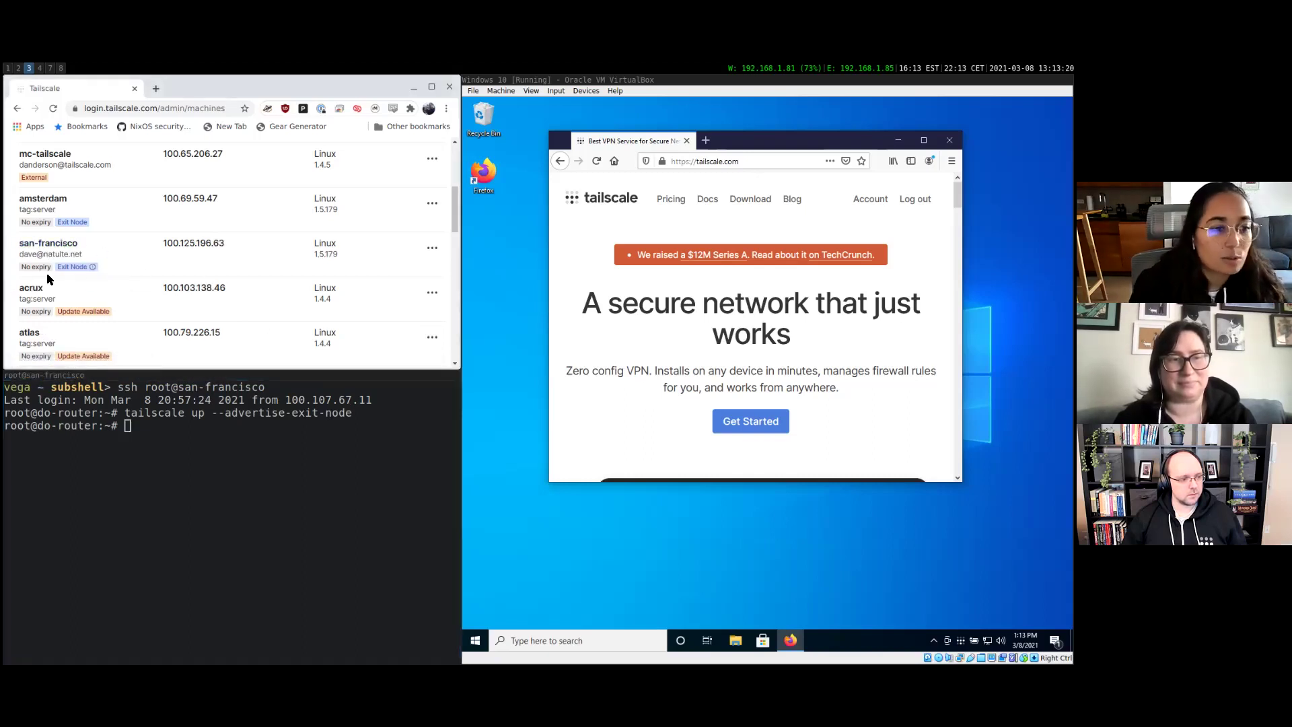
# - Turn on Use as exit node in san-francisco's route settings
pyautogui.moveTo(88, 268)
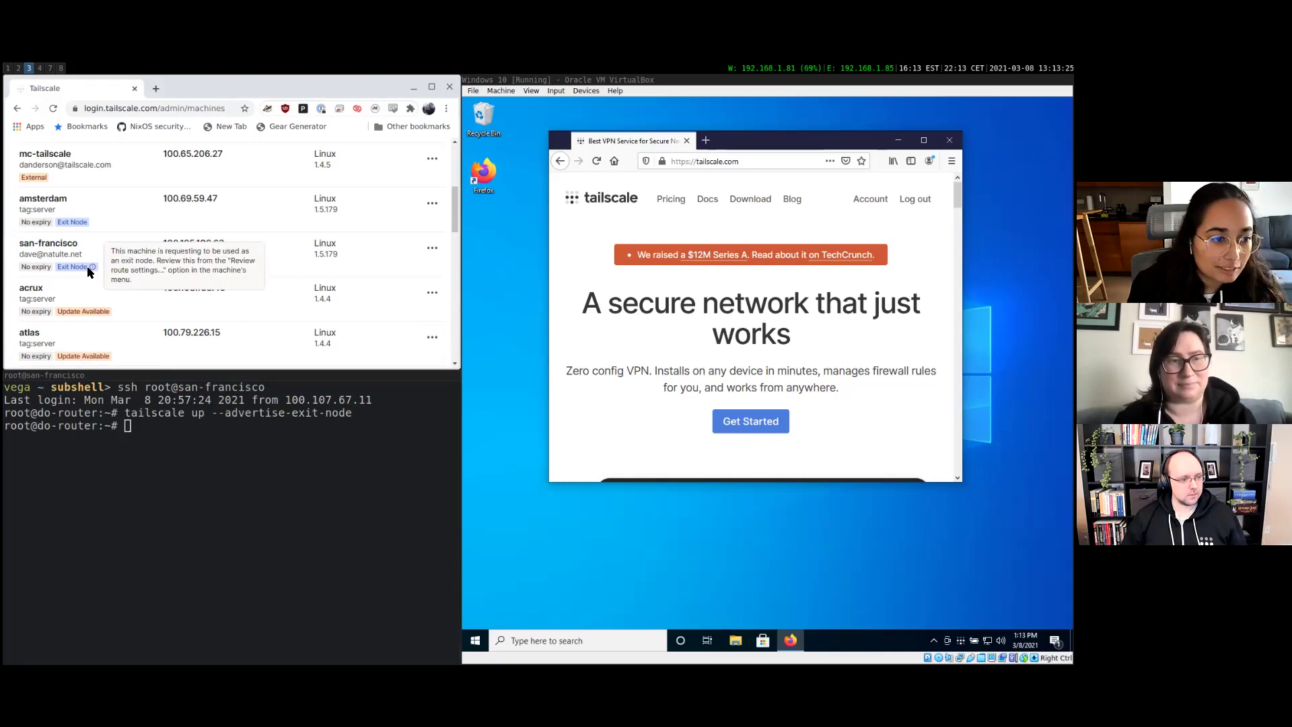
pyautogui.click(433, 249)
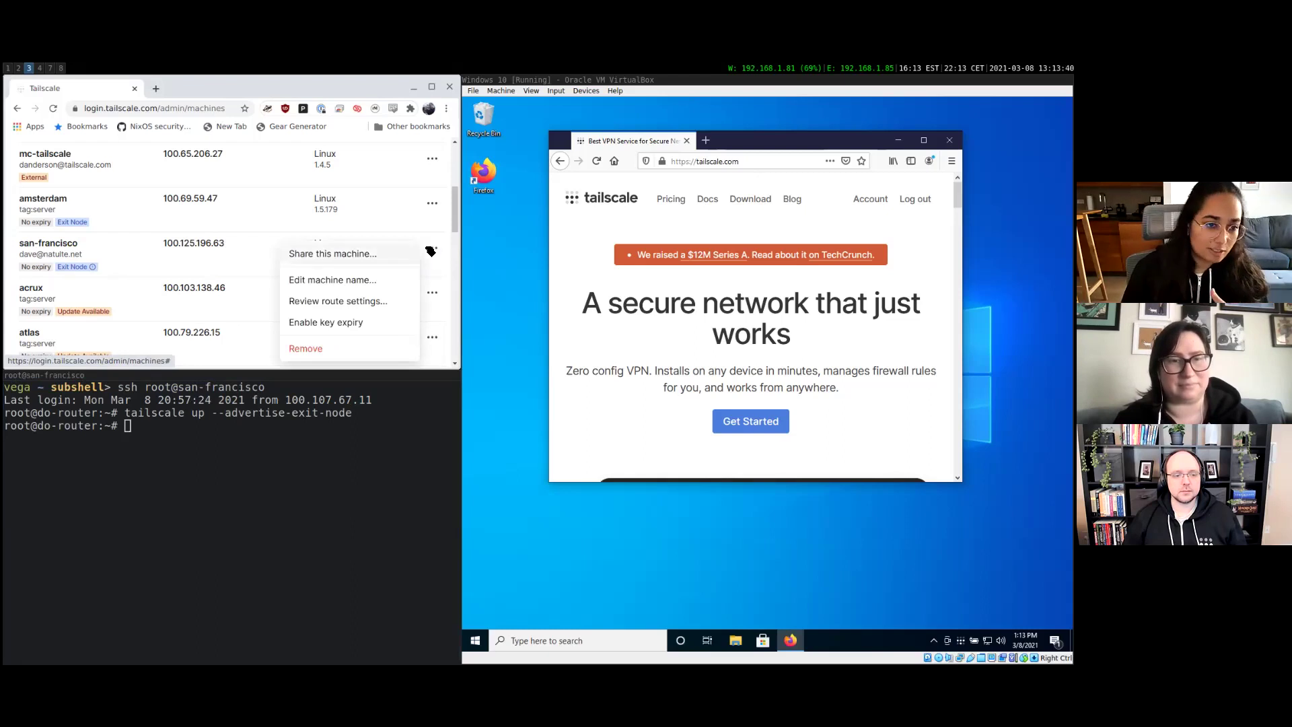
pyautogui.click(398, 300)
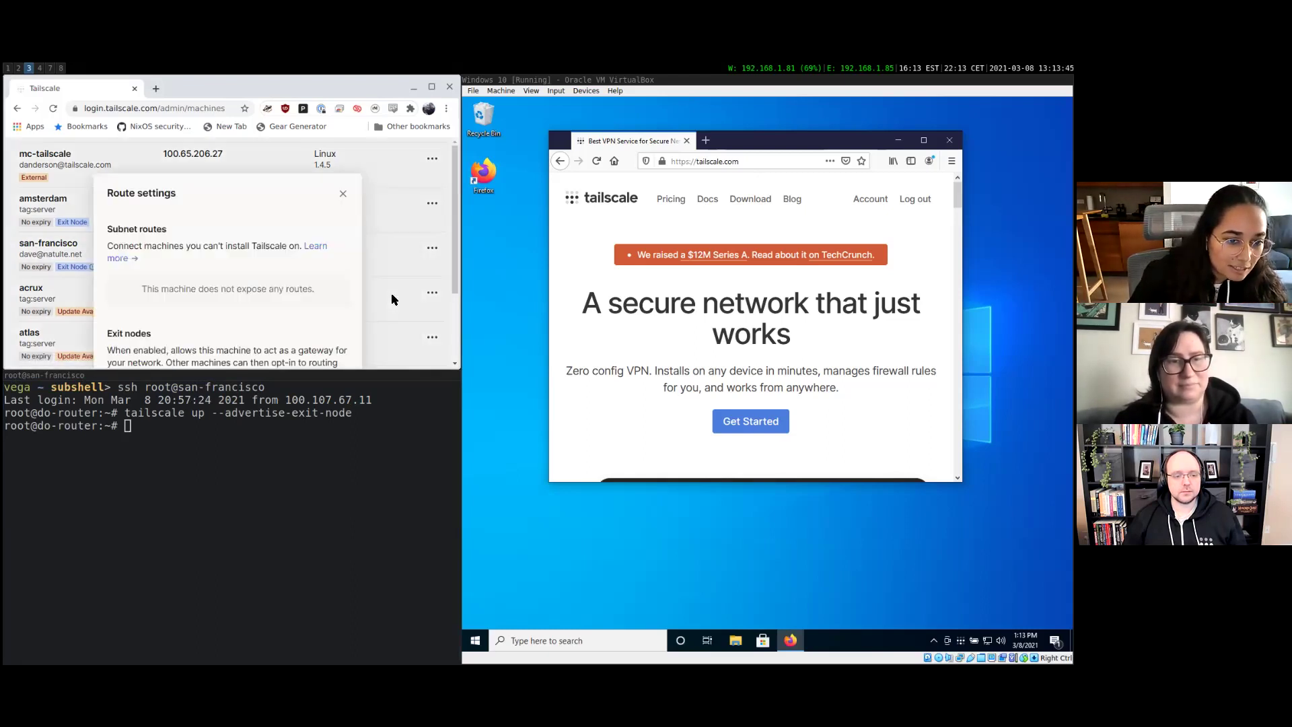
pyautogui.scroll(-2, 292, 294)
pyautogui.scroll(-1, 291, 294)
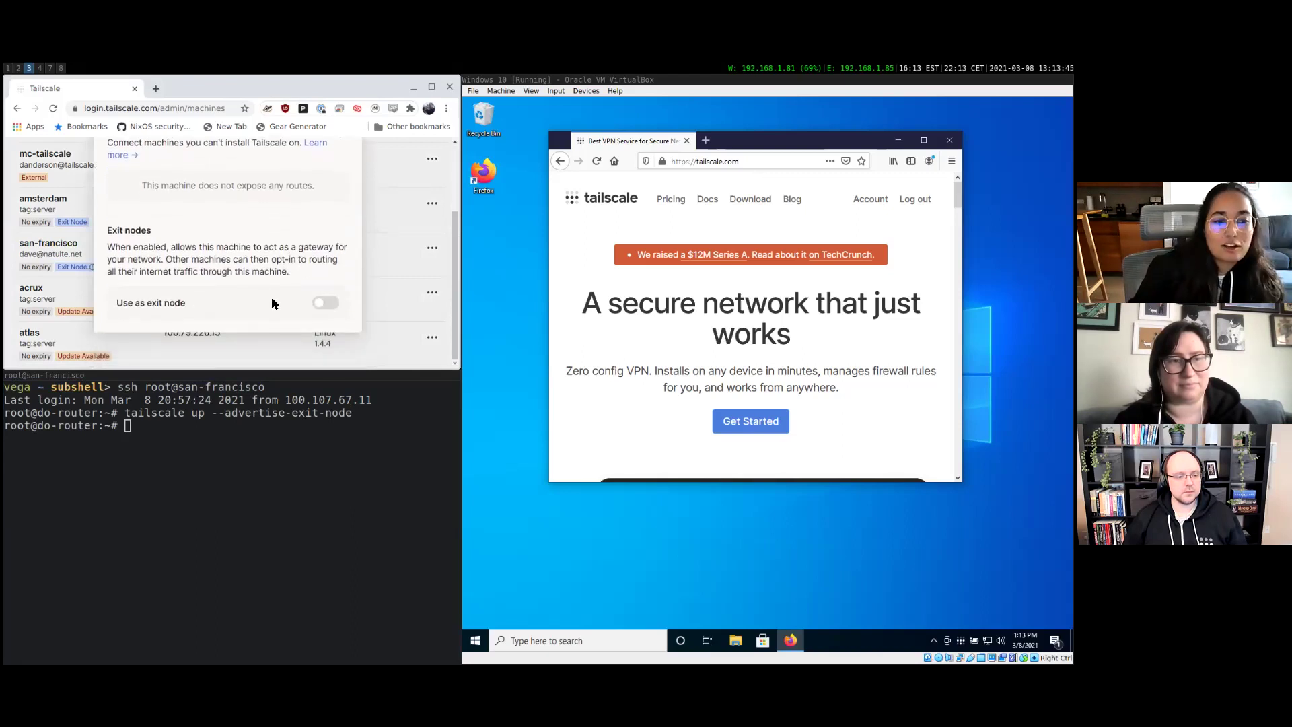
pyautogui.click(329, 304)
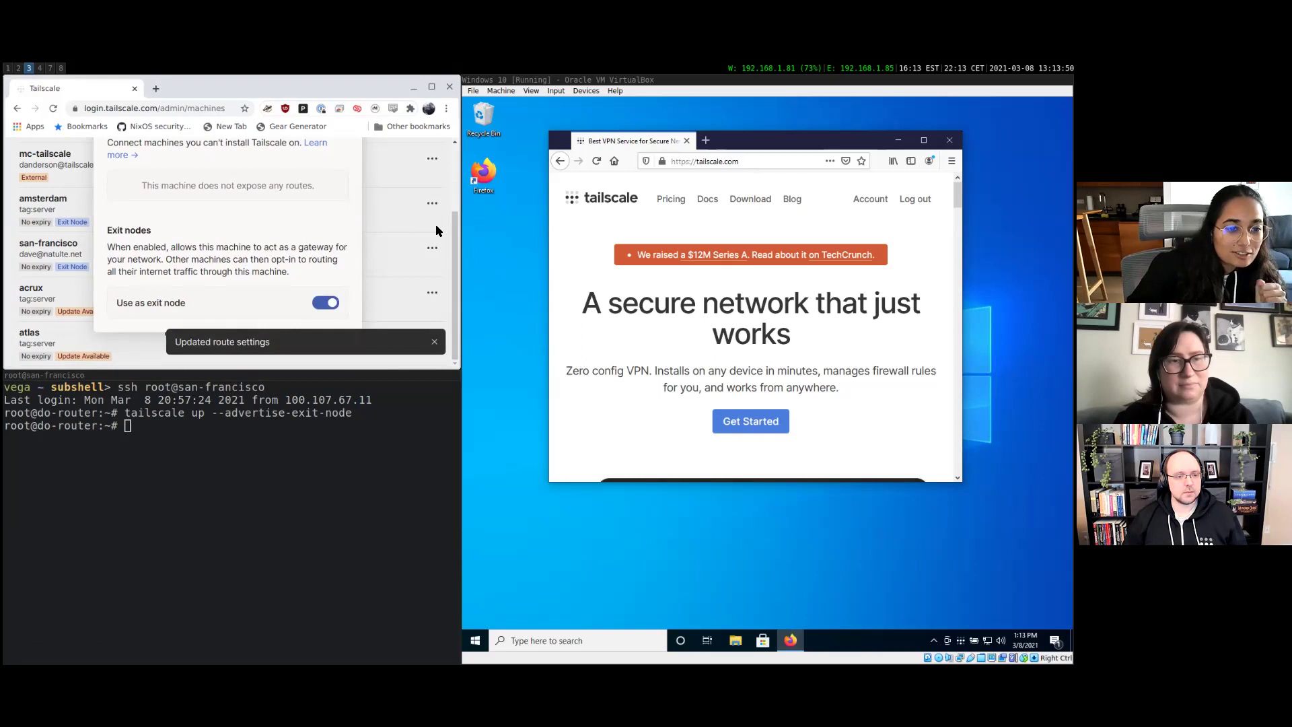
pyautogui.click(388, 227)
pyautogui.scroll(1, 168, 261)
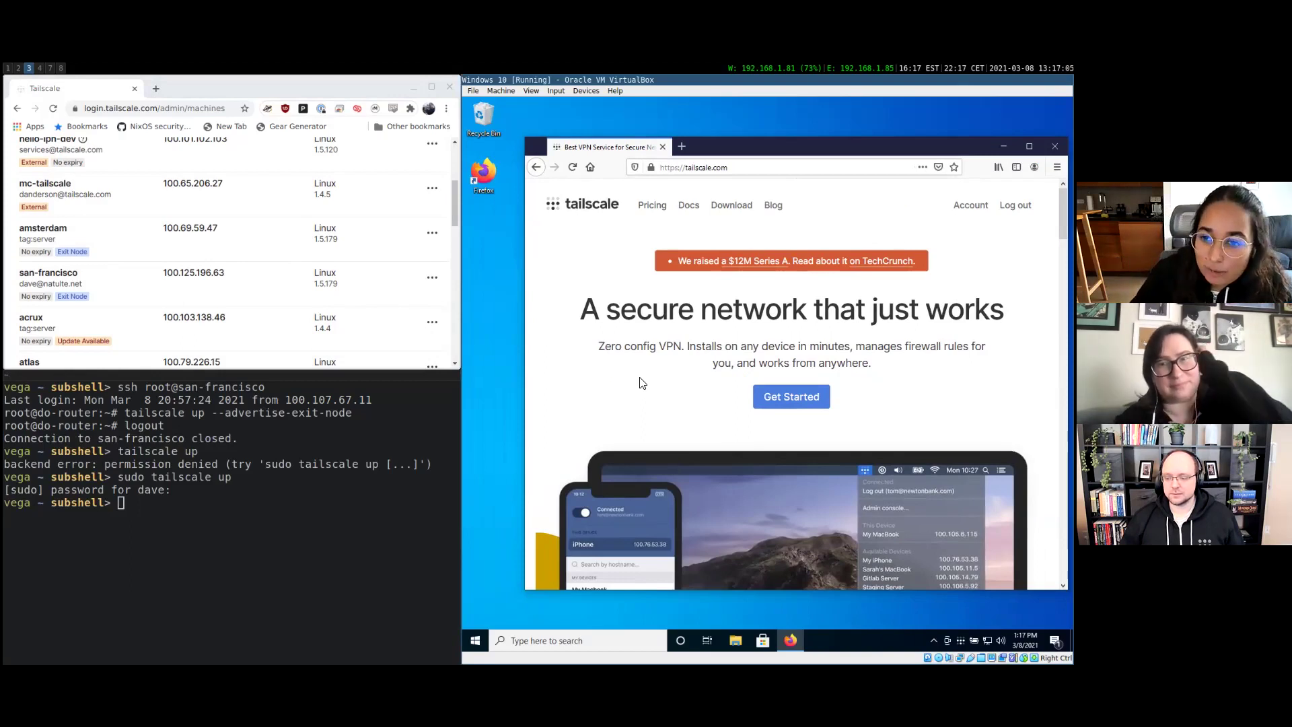
# - Search 'where am I?' in the VM's Firefox, which shows Langford, British Columbia
pyautogui.click(707, 168)
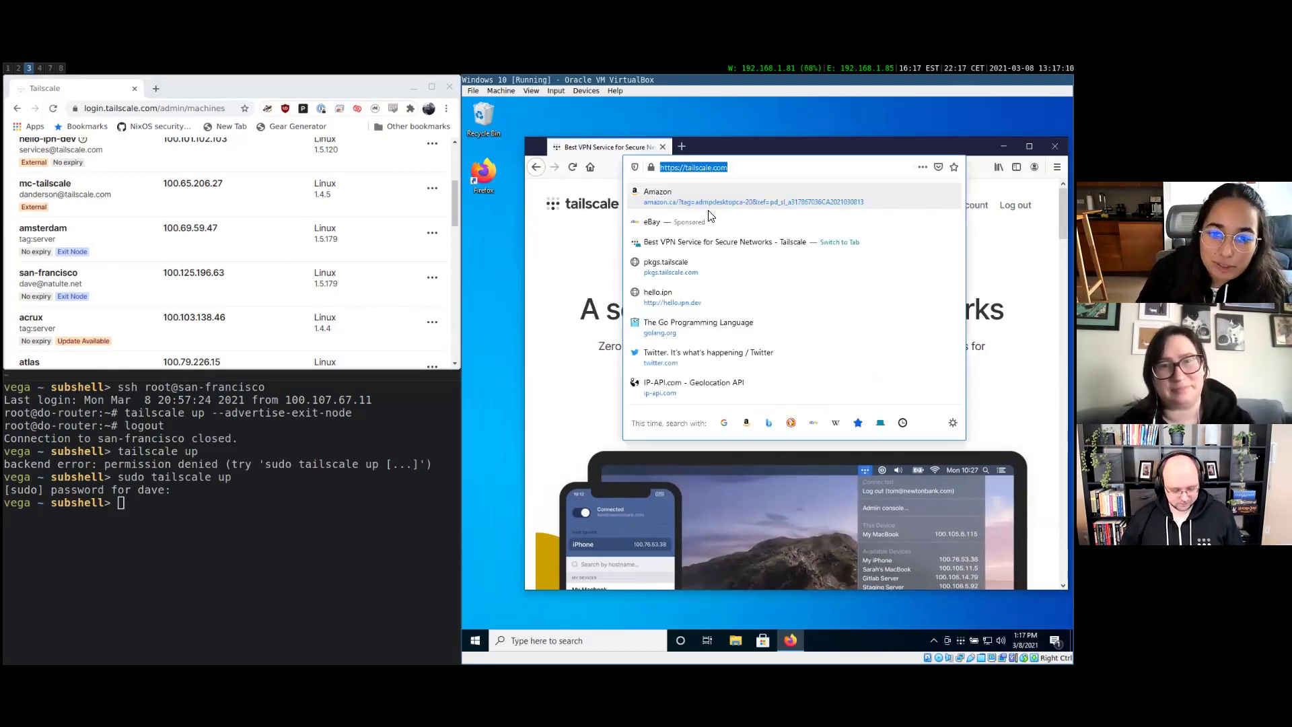
pyautogui.write('where am')
pyautogui.write(' I?')
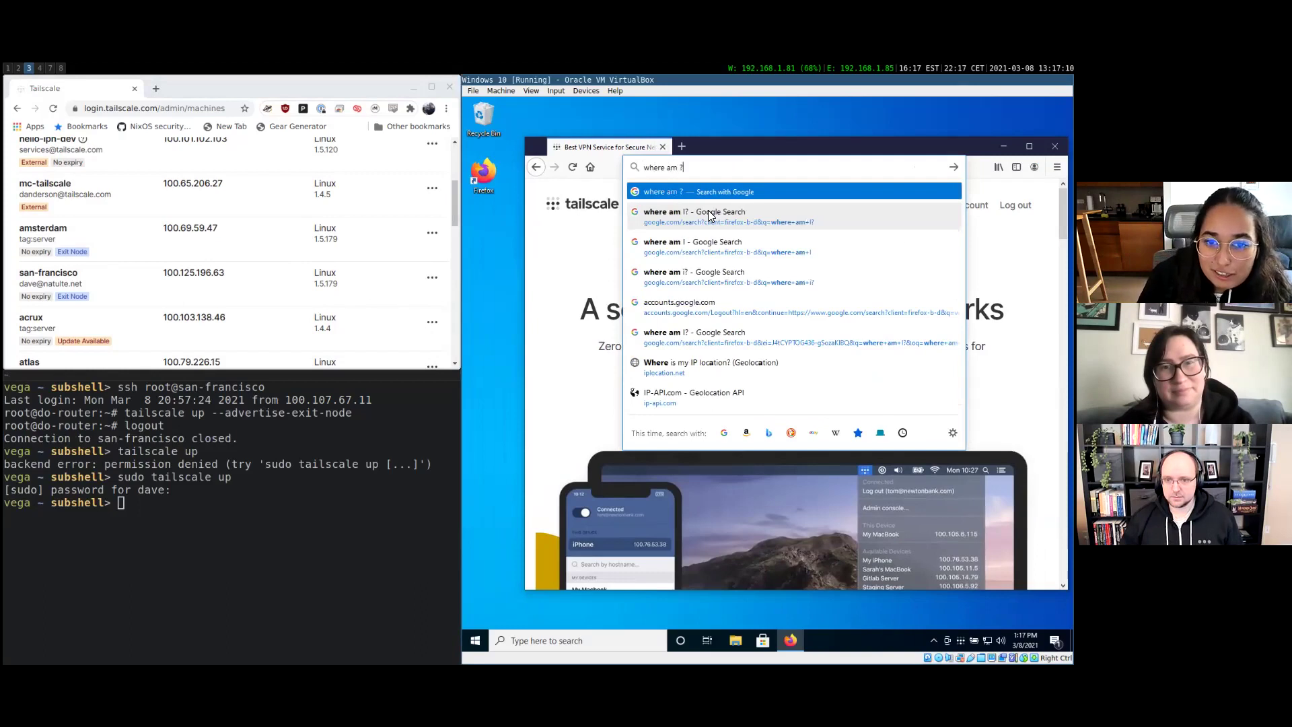
pyautogui.press('Return')
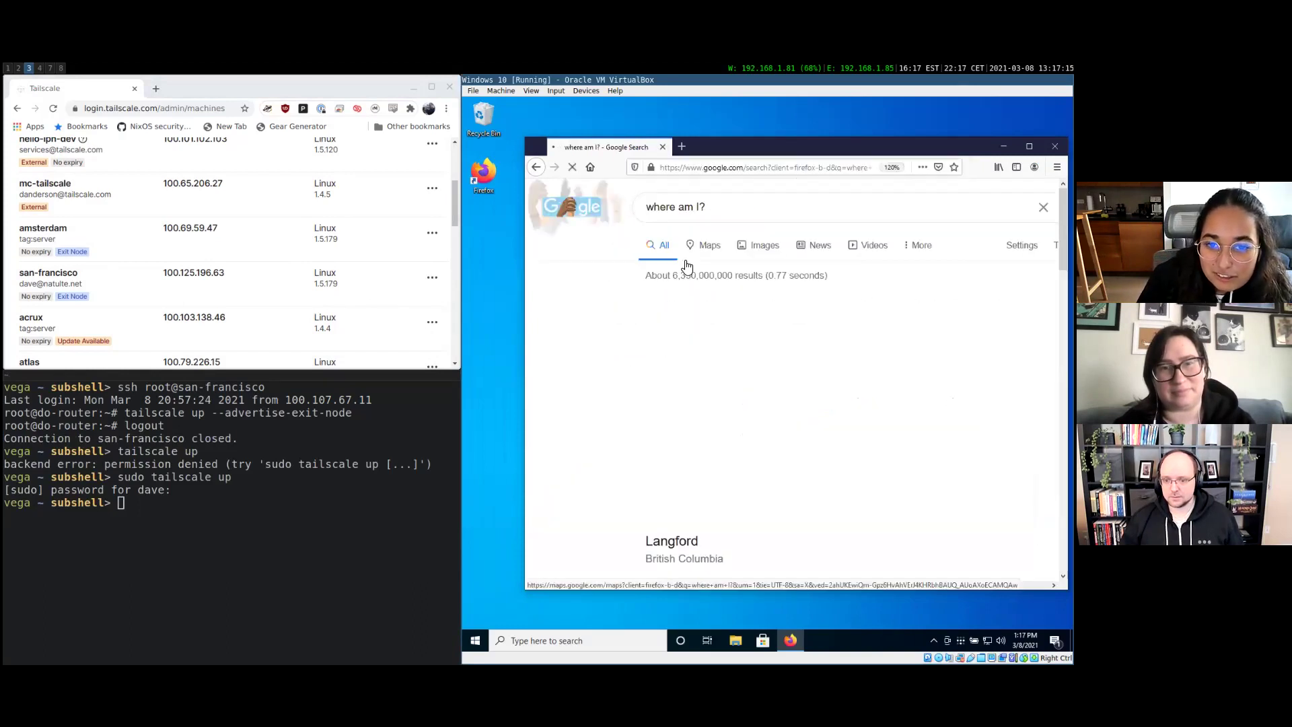
pyautogui.moveTo(664, 583); pyautogui.dragTo(699, 586)
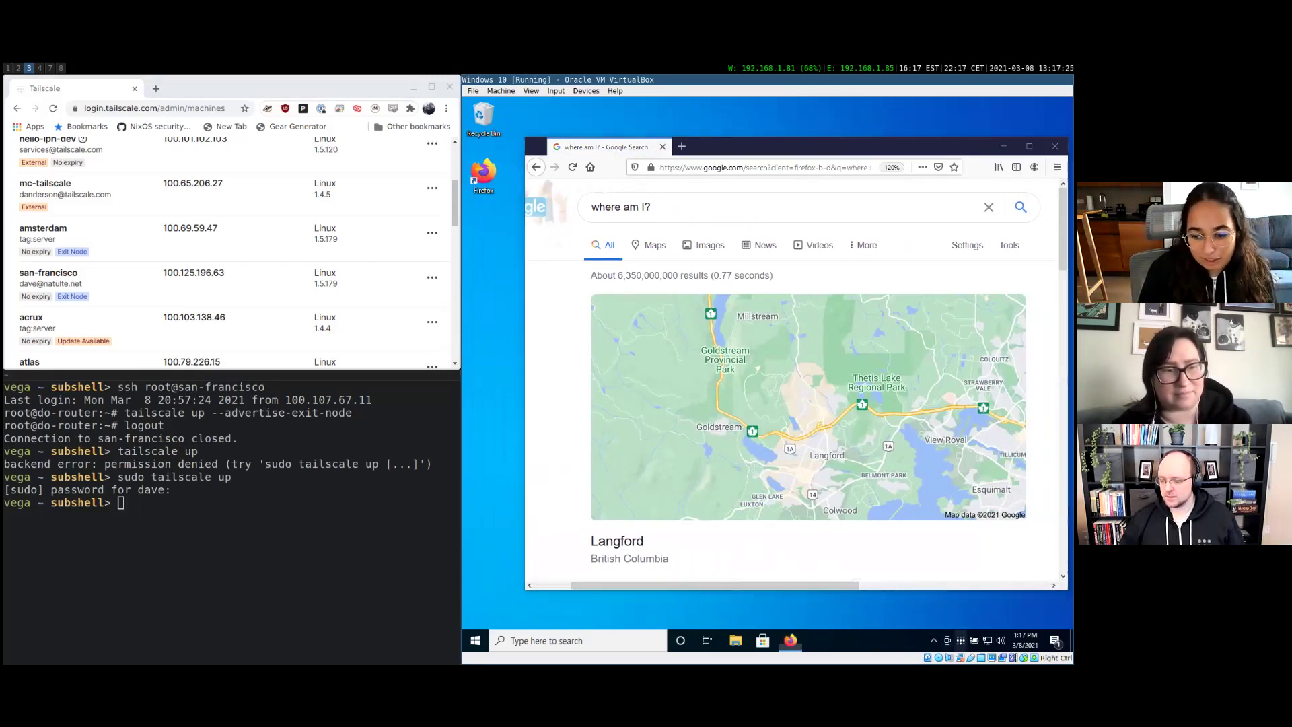
# - Route all VM traffic via san-francisco and reload to confirm Santa Clara County, California
pyautogui.rightClick(960, 639)
pyautogui.moveTo(989, 537)
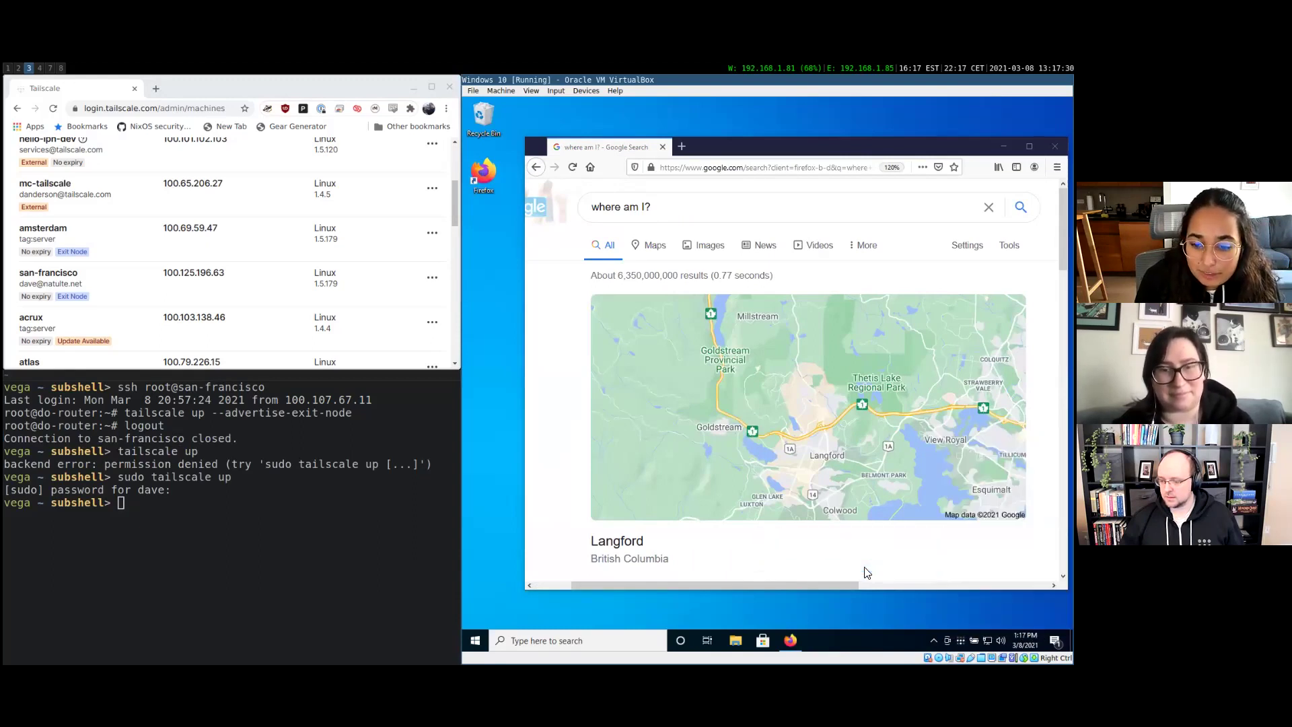
pyautogui.click(864, 567)
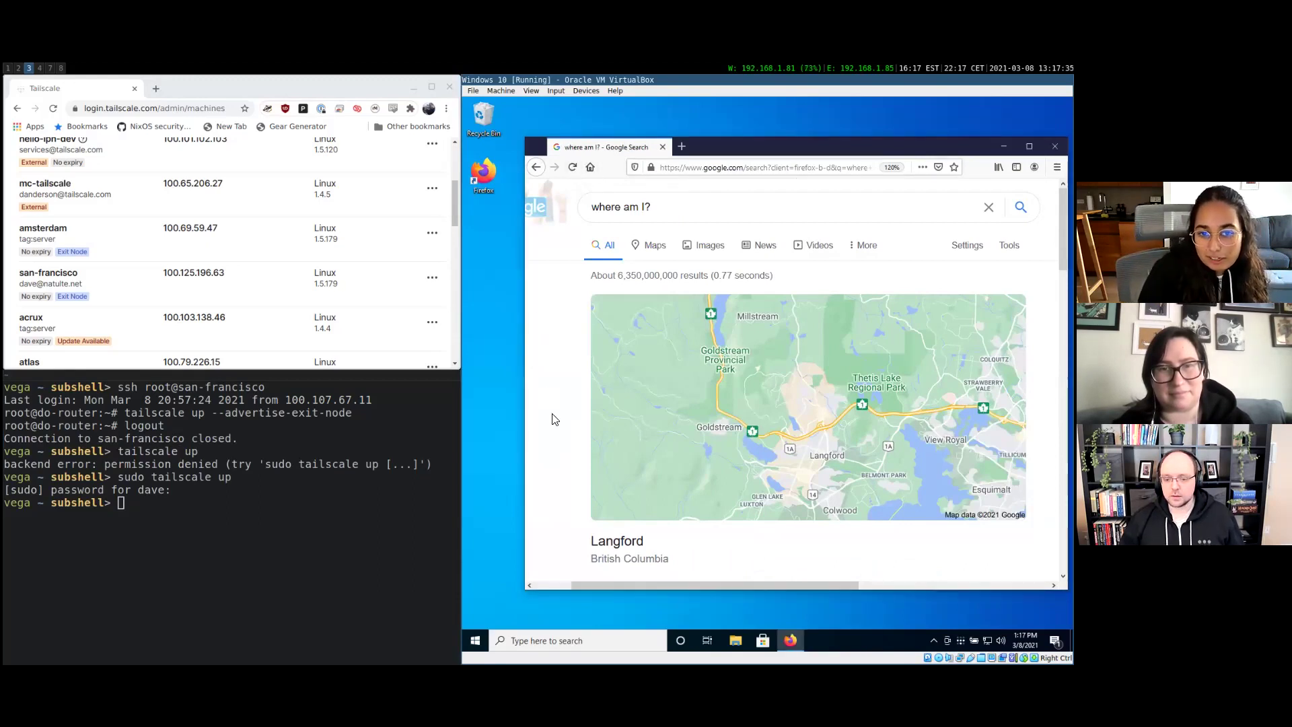
pyautogui.click(572, 167)
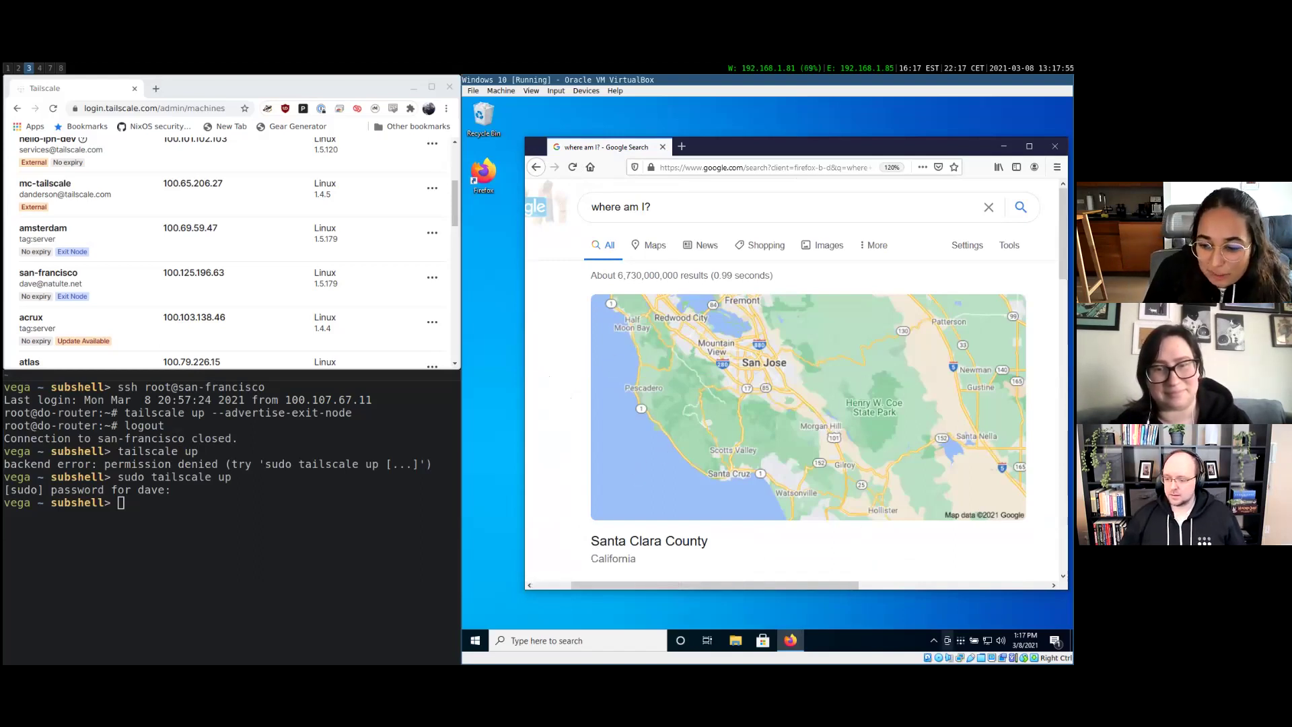
# - Switch the exit node to amsterdam and reload to confirm Ouderkerk aan de Amstel
pyautogui.click(960, 640)
pyautogui.moveTo(962, 539)
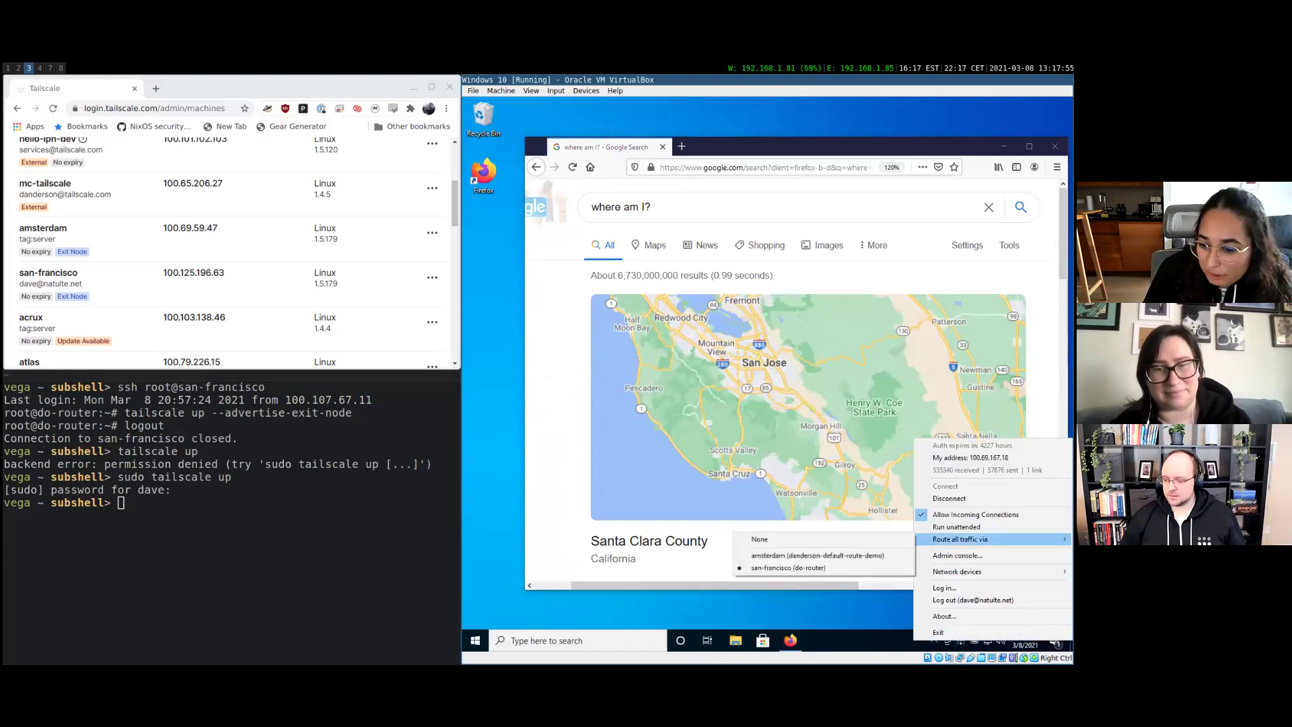
pyautogui.click(855, 555)
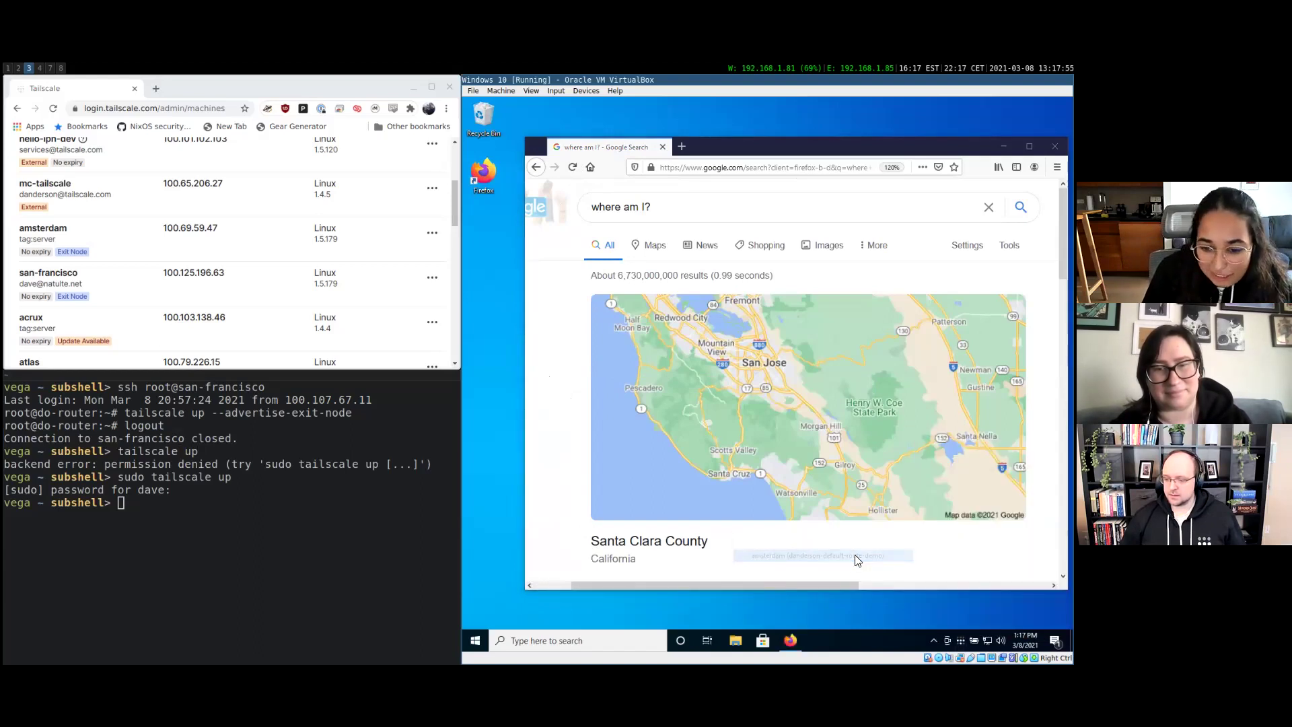
pyautogui.click(572, 167)
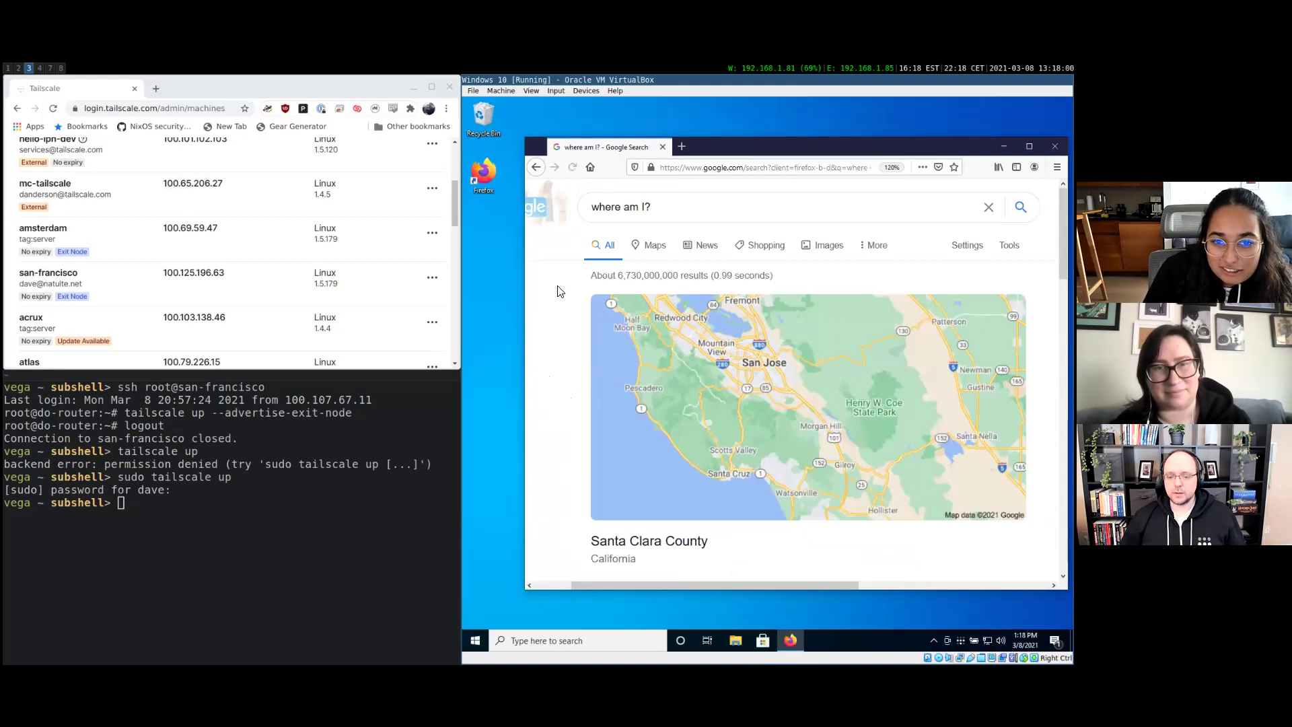
pyautogui.click(572, 167)
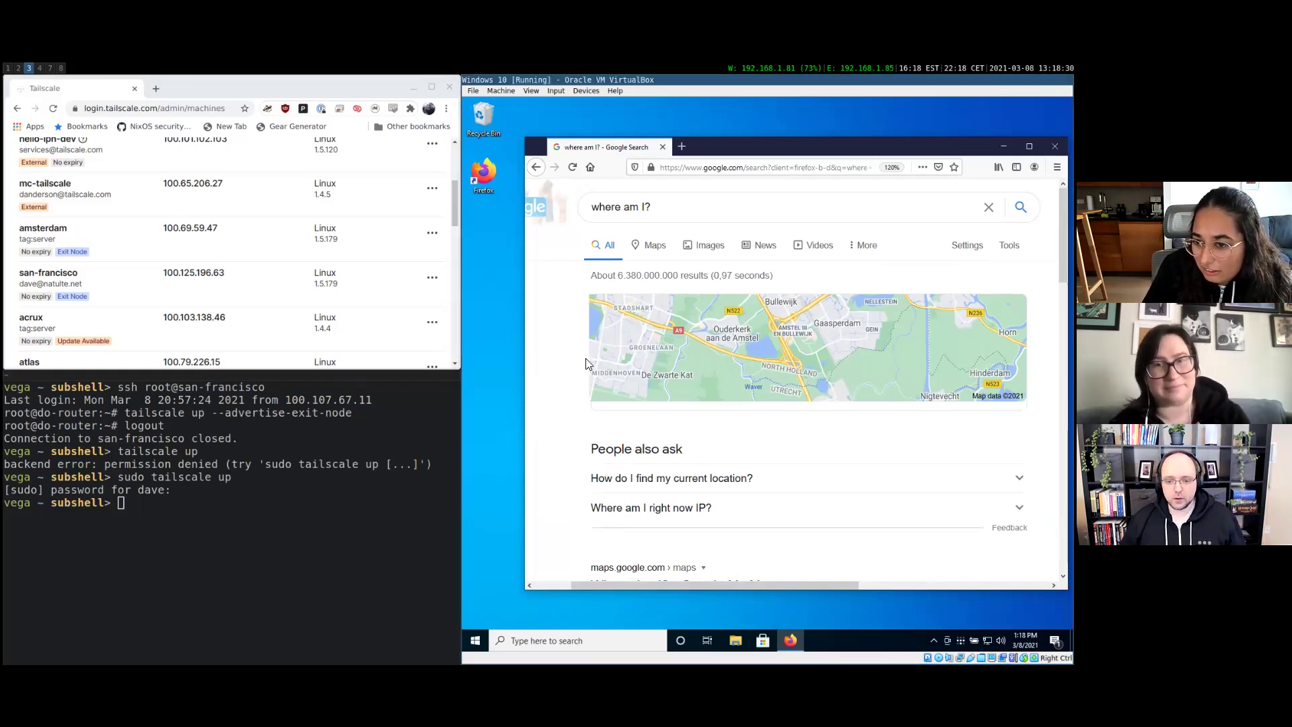
# - Load pkgs.tailscale.com/unstable in a new tab and go to the tailscale-ipn-setup-1.5.179.exe Windows installer
pyautogui.hotkey('ctrl', 't')
pyautogui.write('pkgs.tailscale.com/')
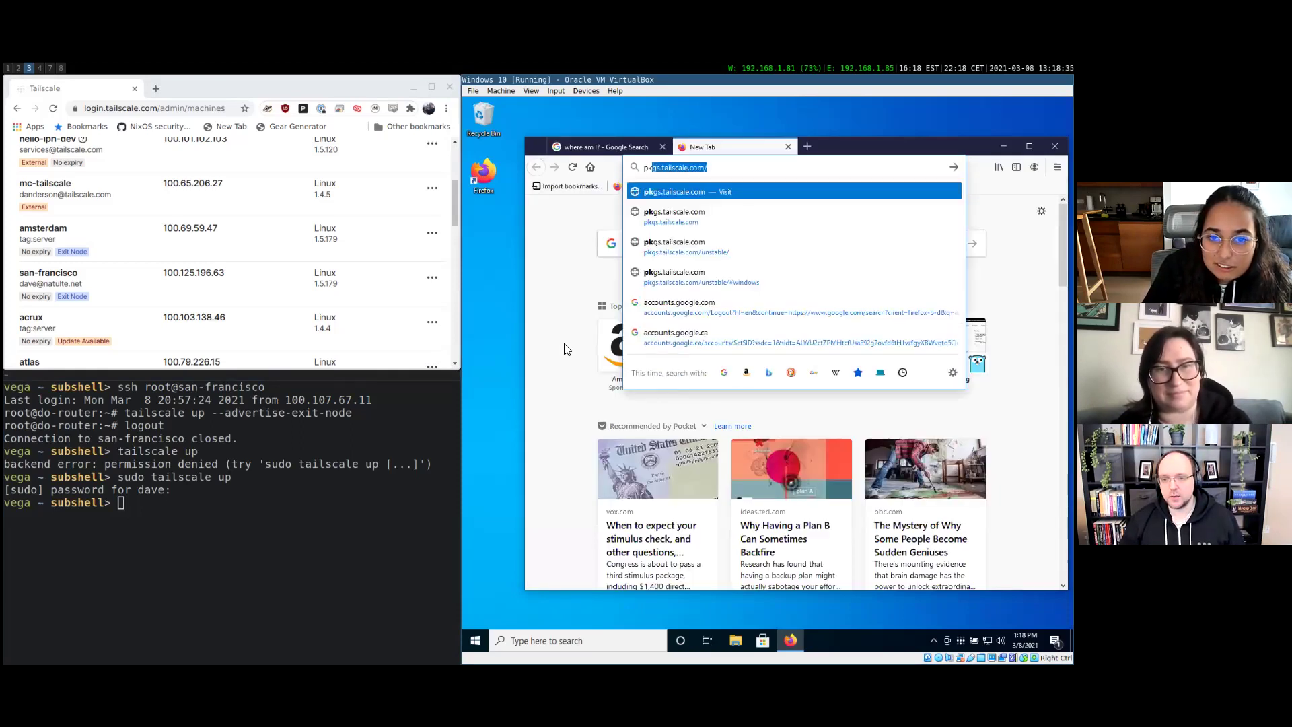
pyautogui.press('Right')
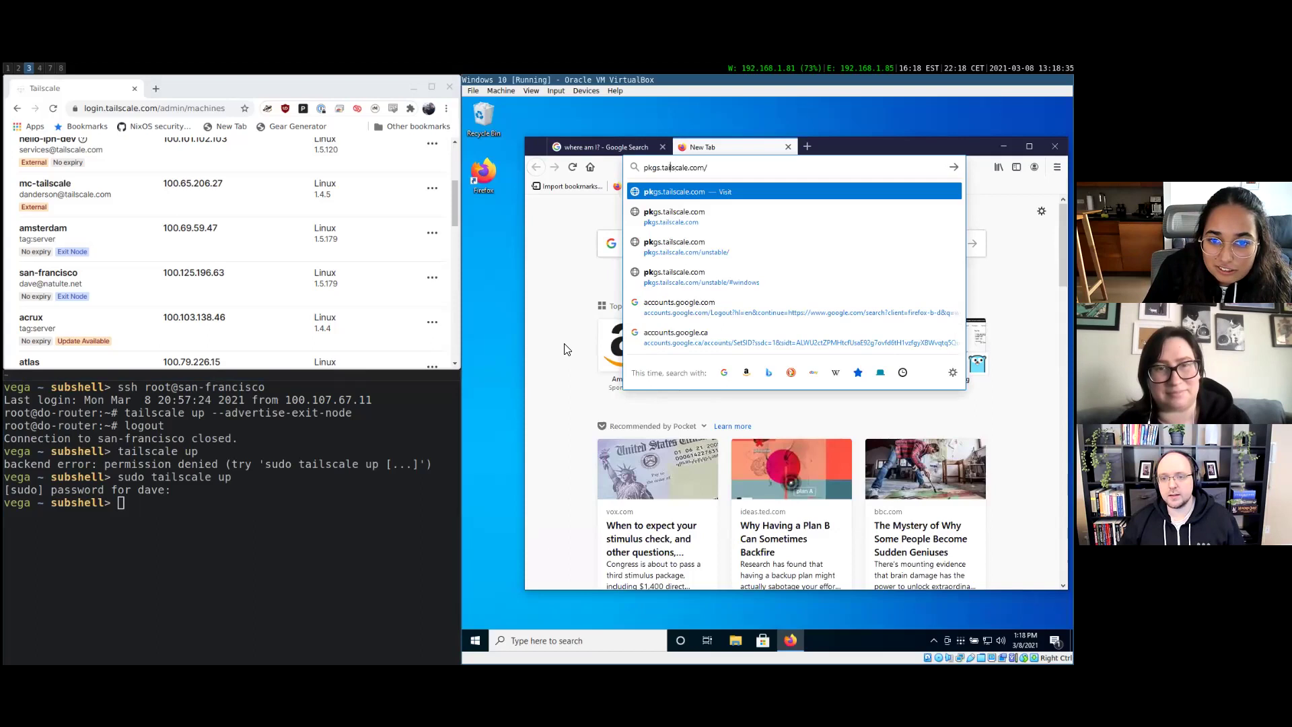
pyautogui.write('unstable')
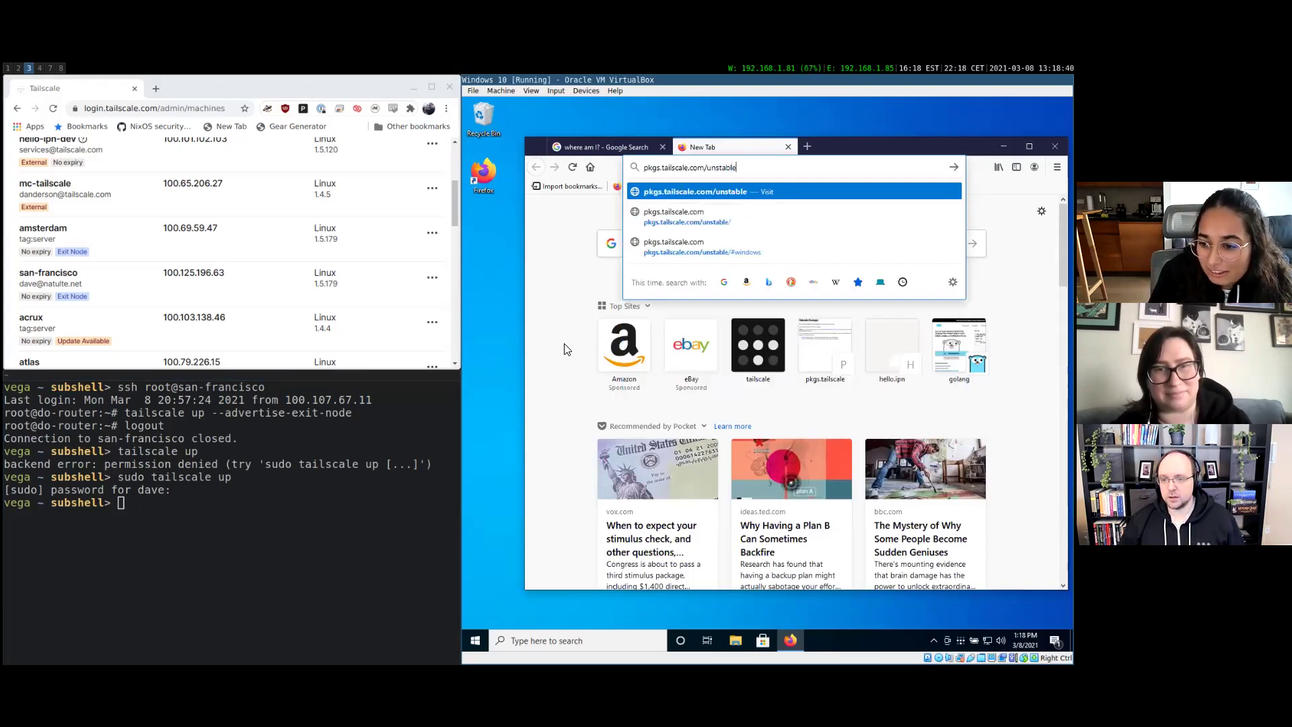
pyautogui.press('Return')
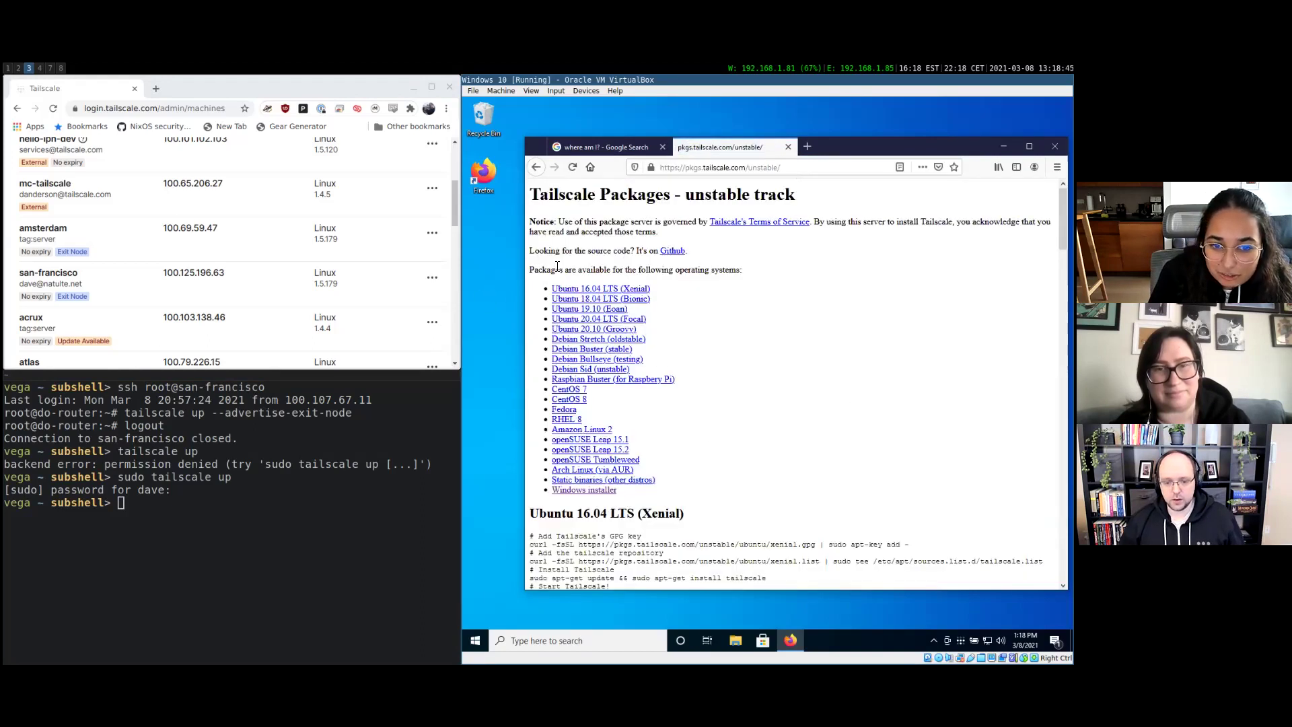
pyautogui.scroll(-1, 811, 469)
pyautogui.scroll(-3, 812, 469)
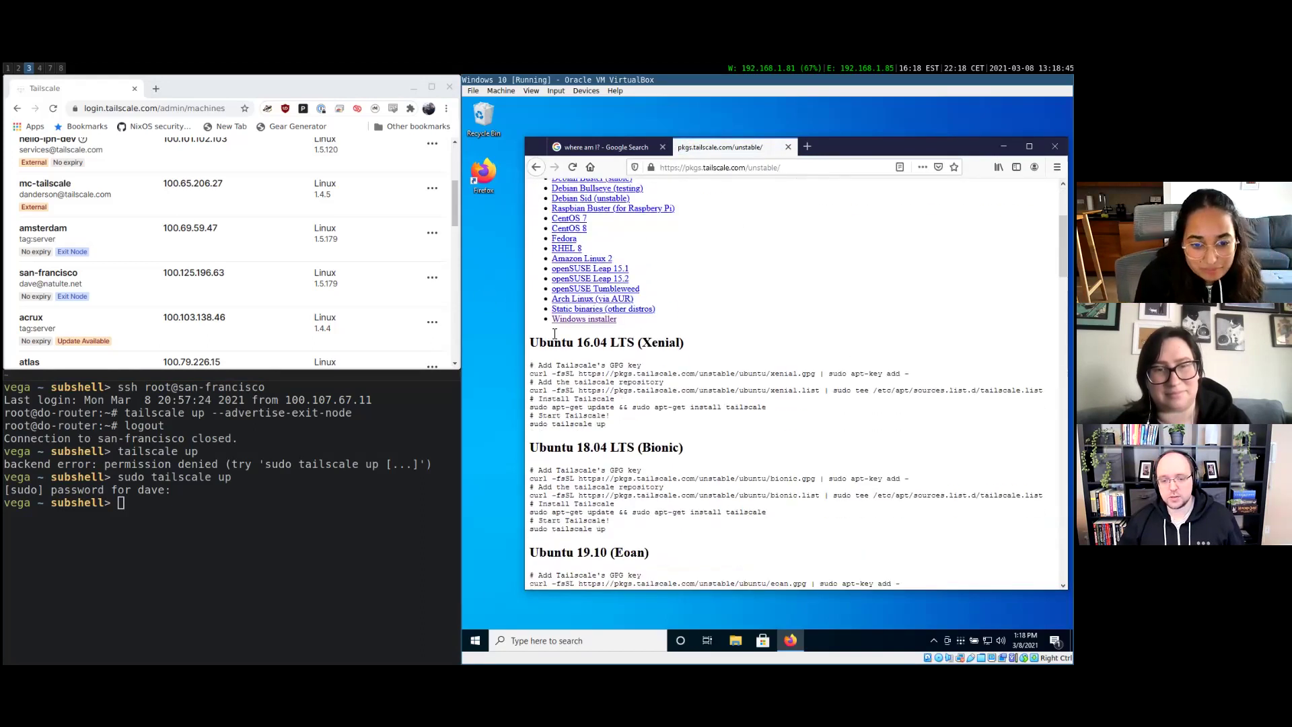
pyautogui.click(560, 317)
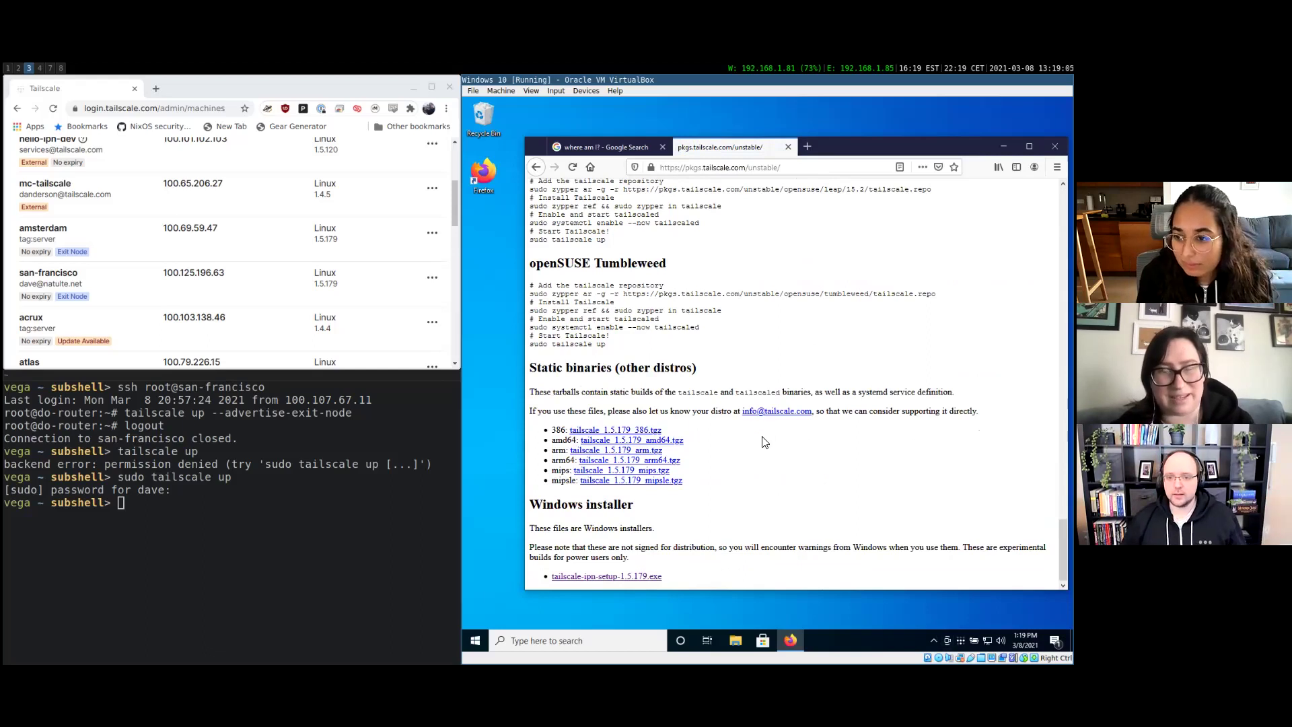
pyautogui.moveTo(765, 441)
pyautogui.mouseDown()
pyautogui.moveTo(768, 479)
pyautogui.moveTo(770, 454)
pyautogui.moveTo(779, 482)
pyautogui.moveTo(782, 459)
pyautogui.mouseUp()
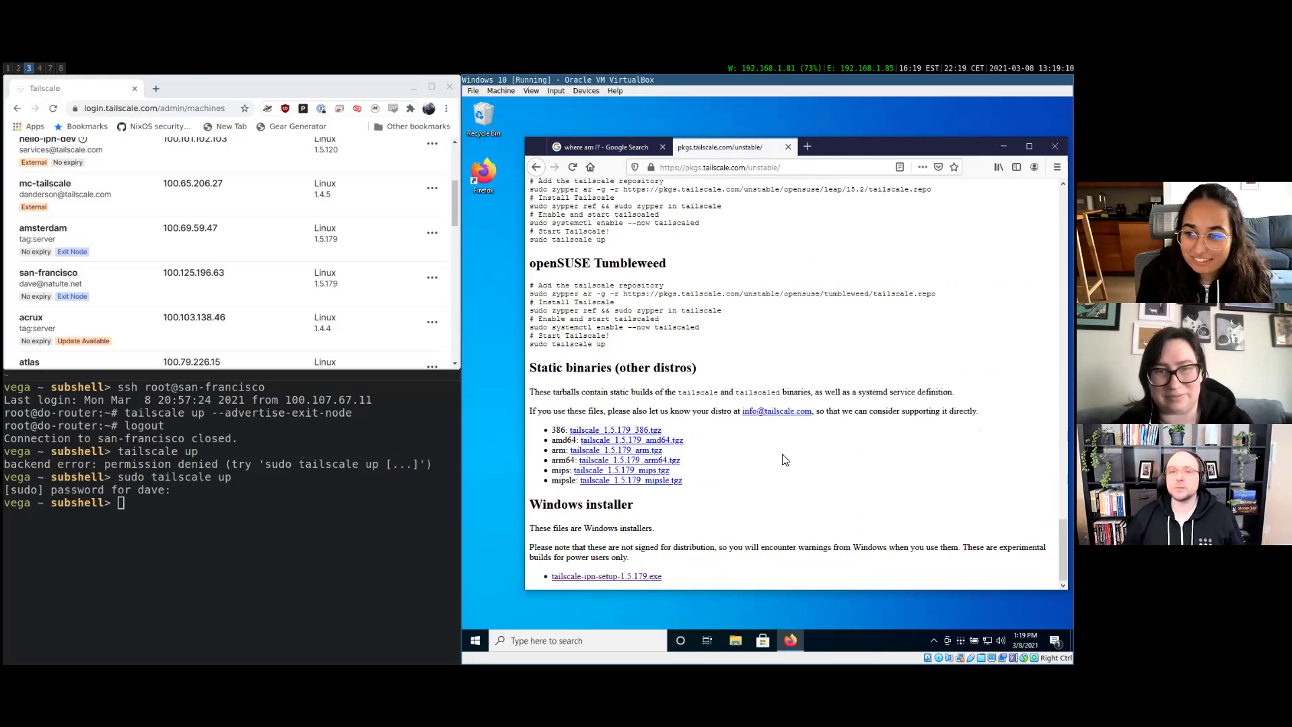